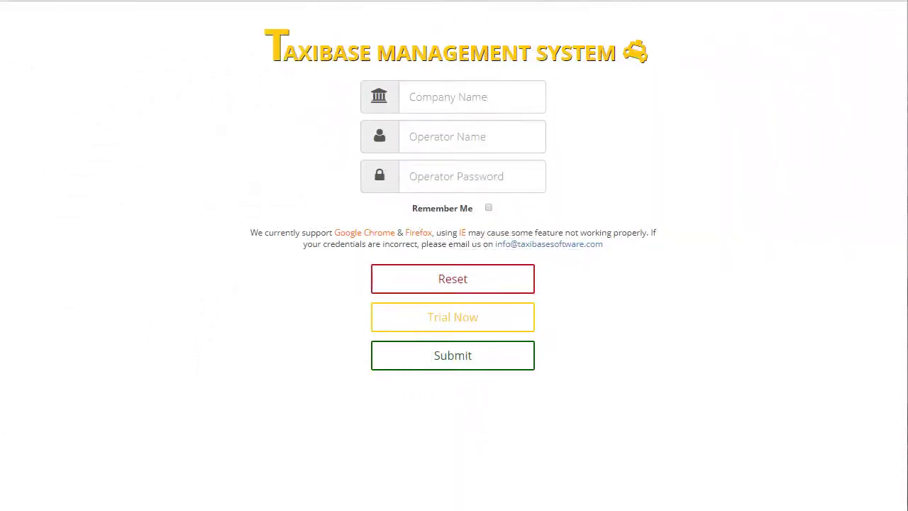
Enter the Taxibase Management System trial and start a new booking
click(452, 317)
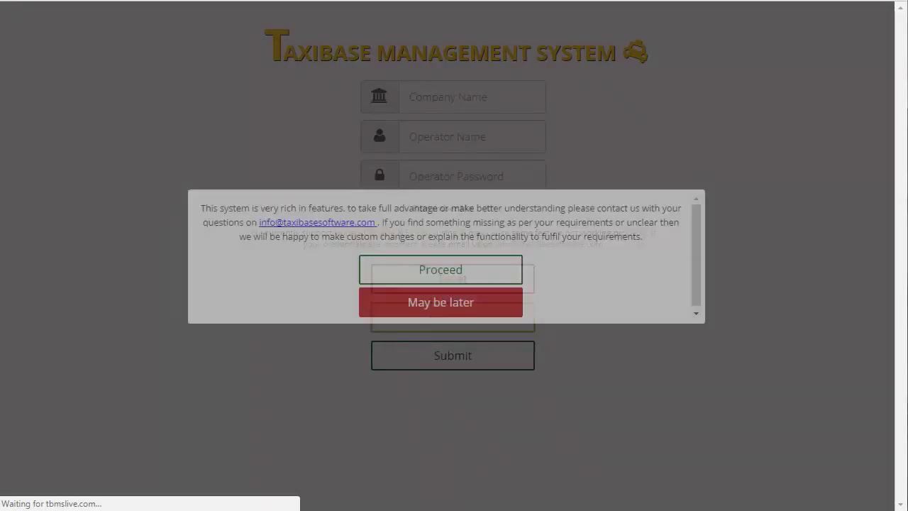
click(441, 269)
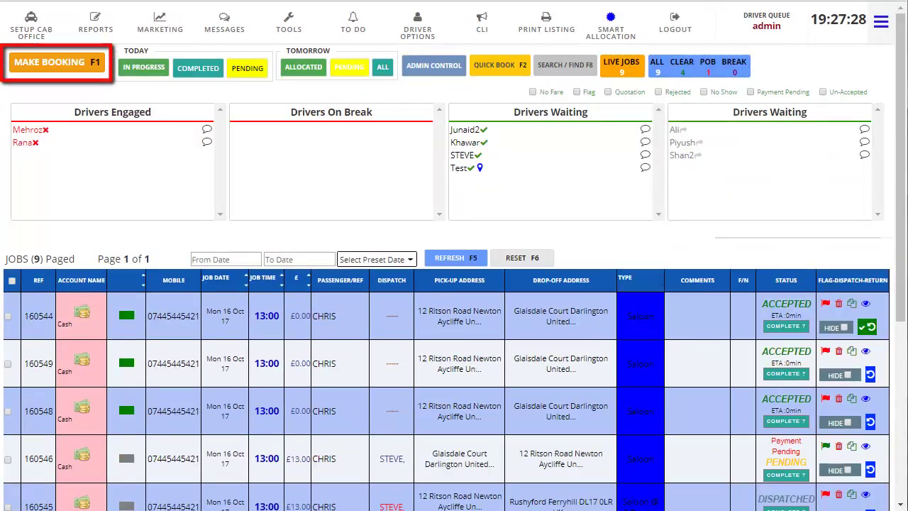
click(56, 62)
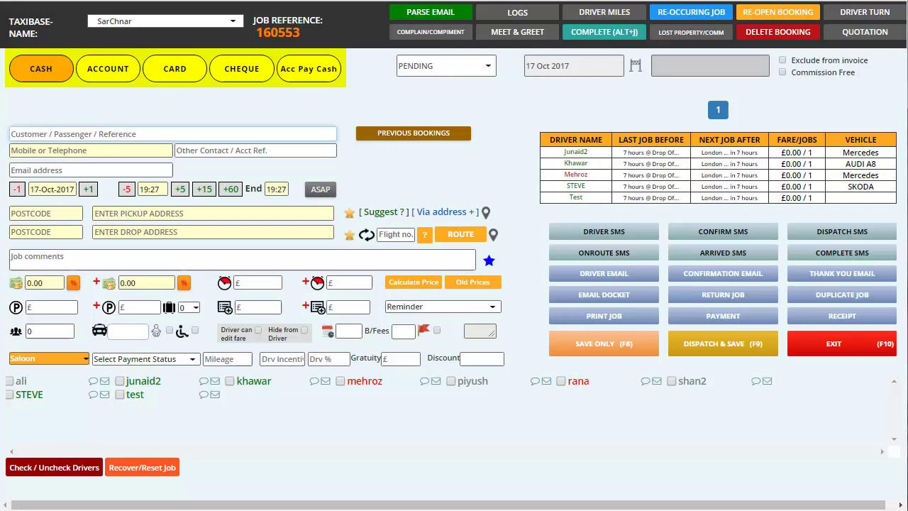
Make the booking an account job and assign it to "test Account"
click(107, 68)
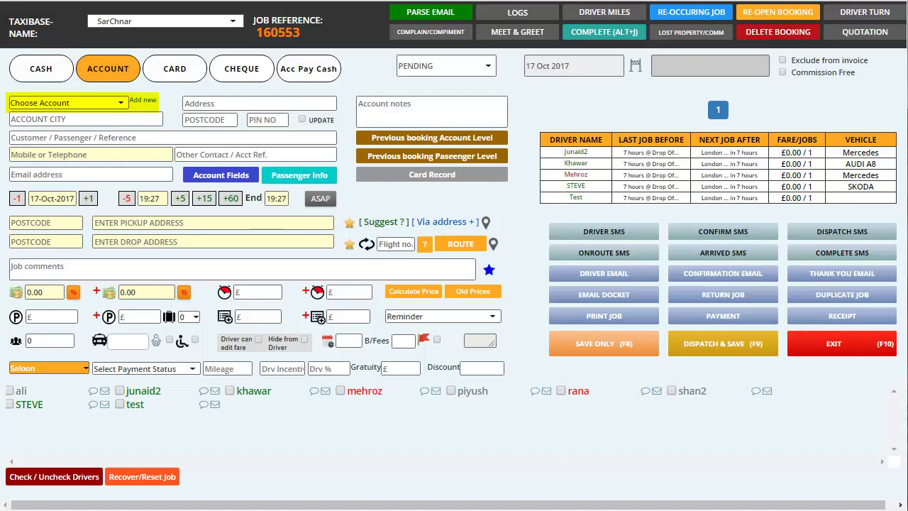
click(68, 102)
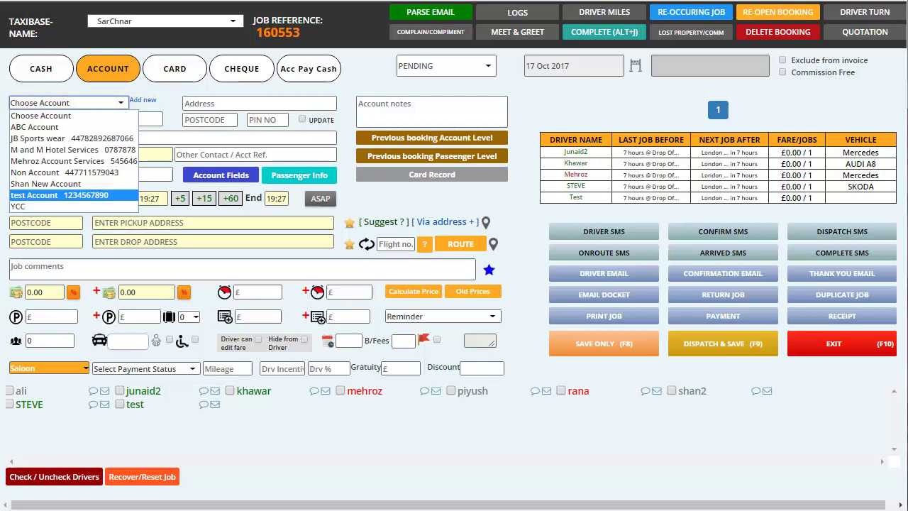
key(Return)
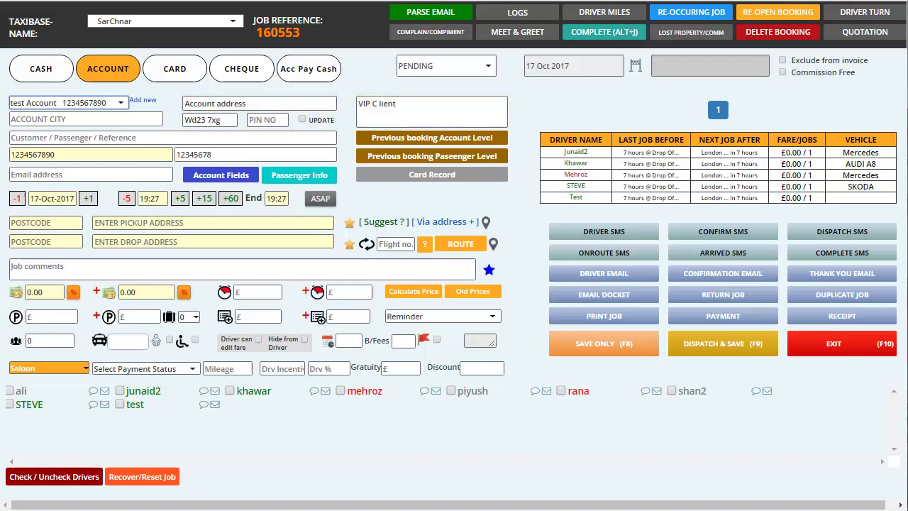
Set the job date to 19-Oct-2017 and the job time to 17:00, advanced by five minutes to 17:05
click(52, 199)
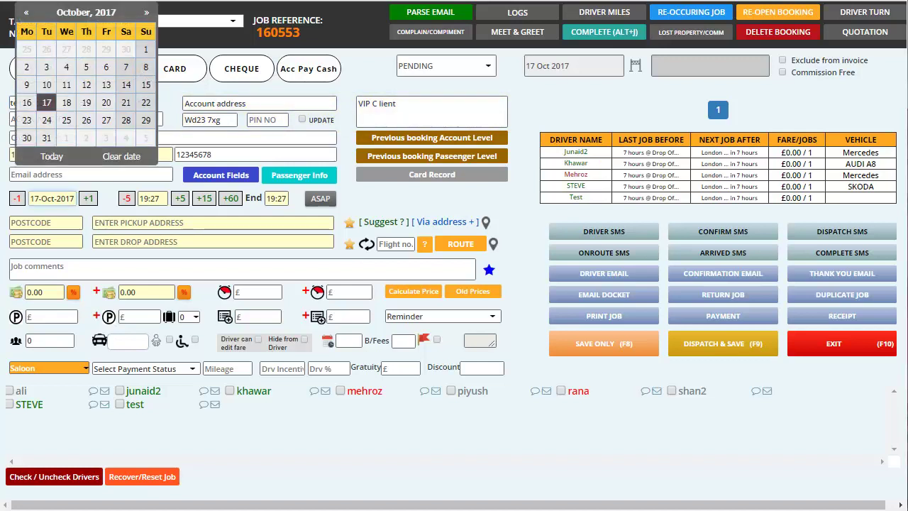
click(85, 102)
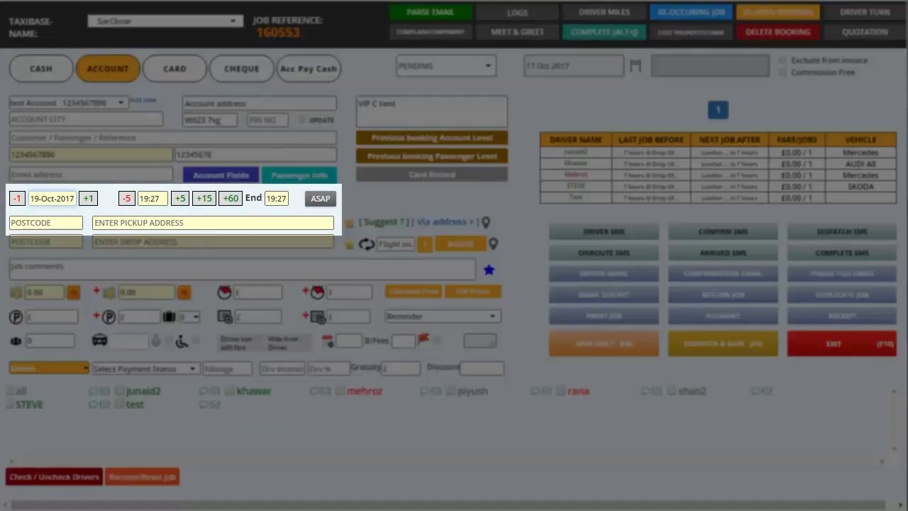
click(151, 198)
key(Escape)
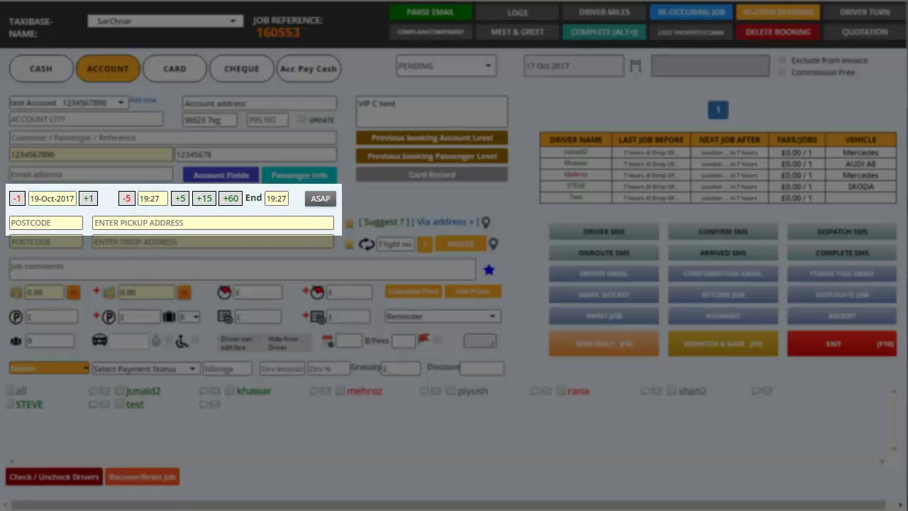
click(152, 199)
text(17)
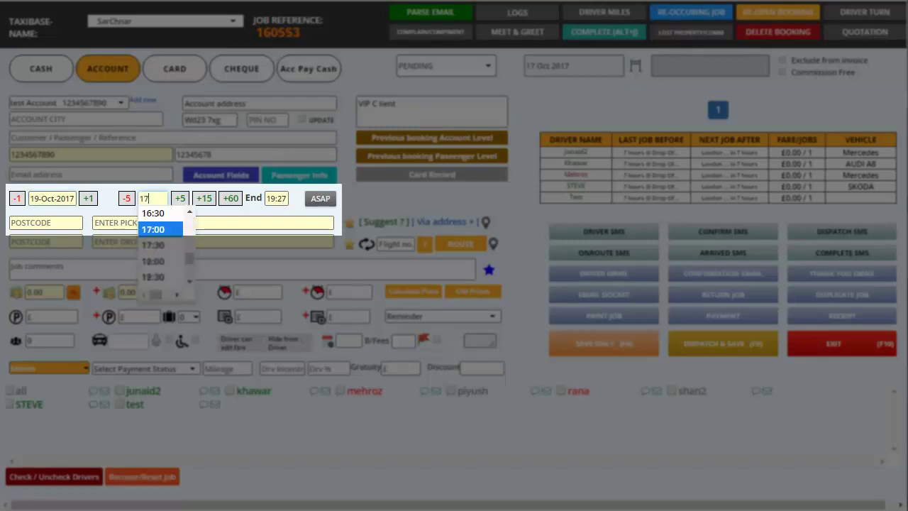
text(:00)
key(Return)
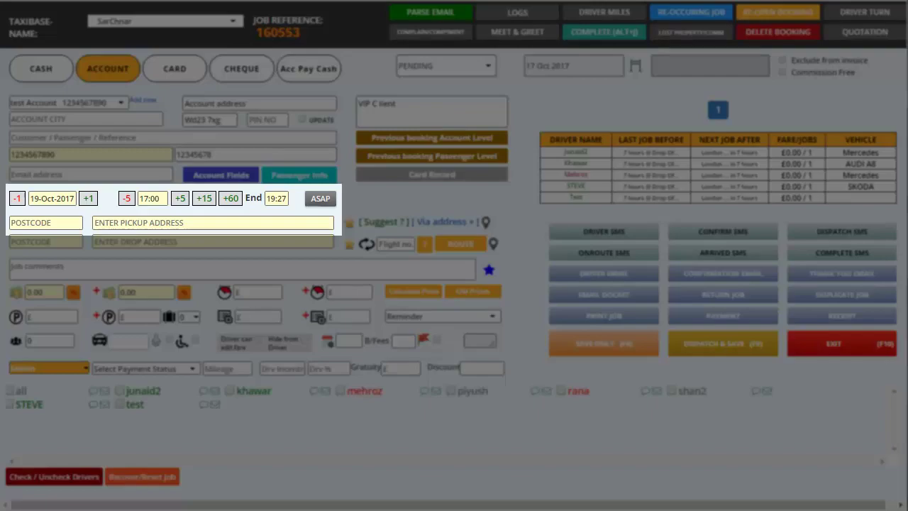
key(Tab)
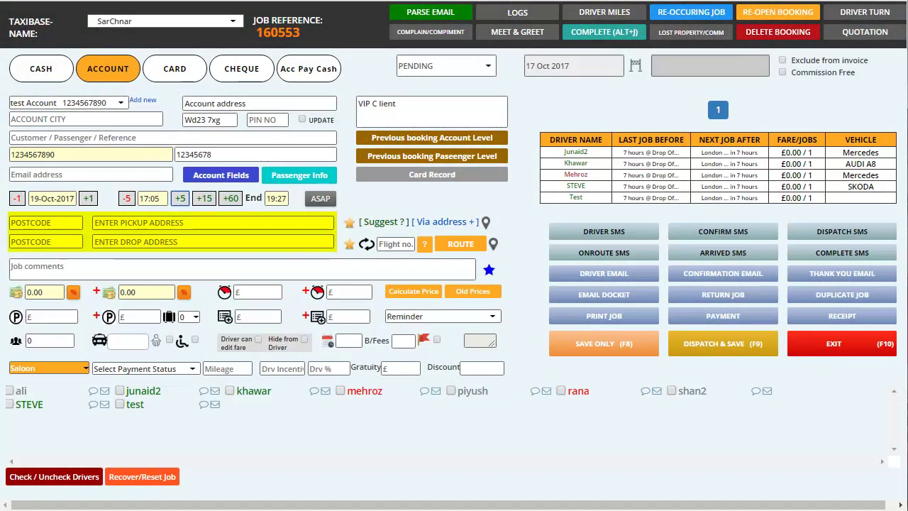
Enter Heathrow as the pickup address and look up the drop-off postcode, choosing the first Baring Road address in Beaconsfield
click(95, 222)
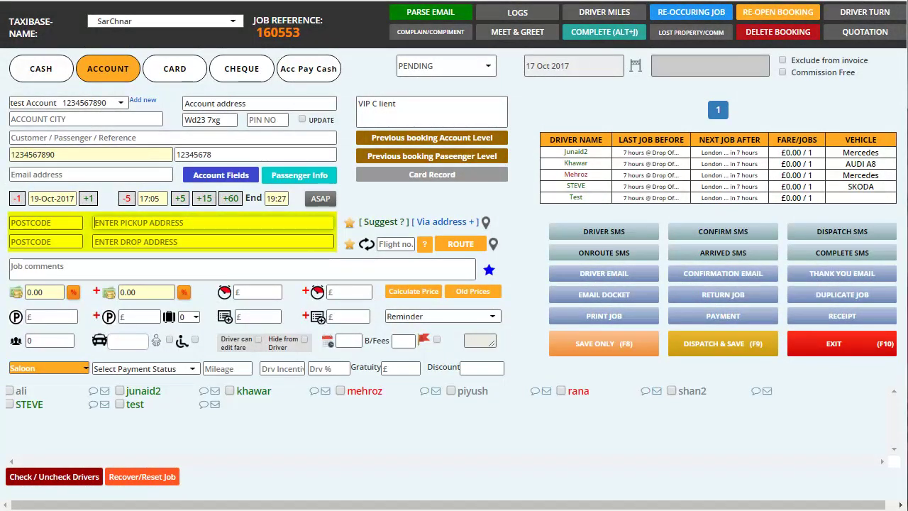
text(Heathrow)
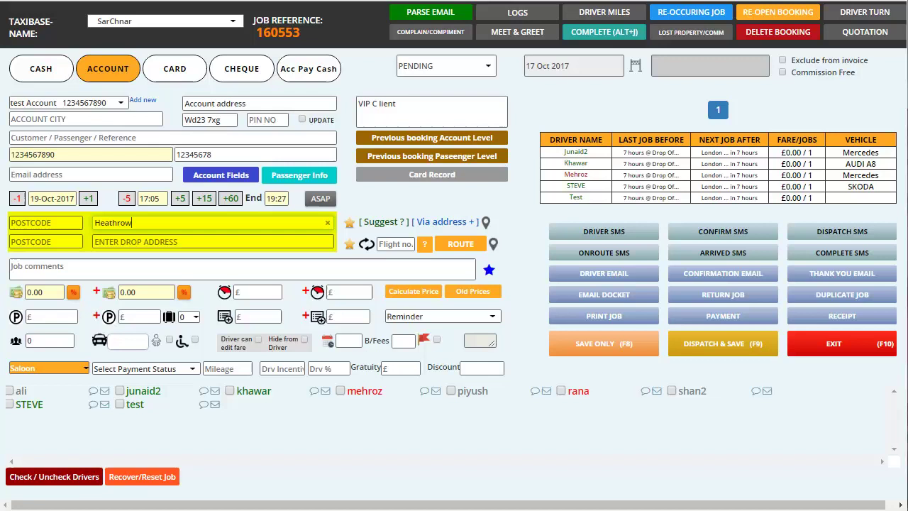
click(11, 241)
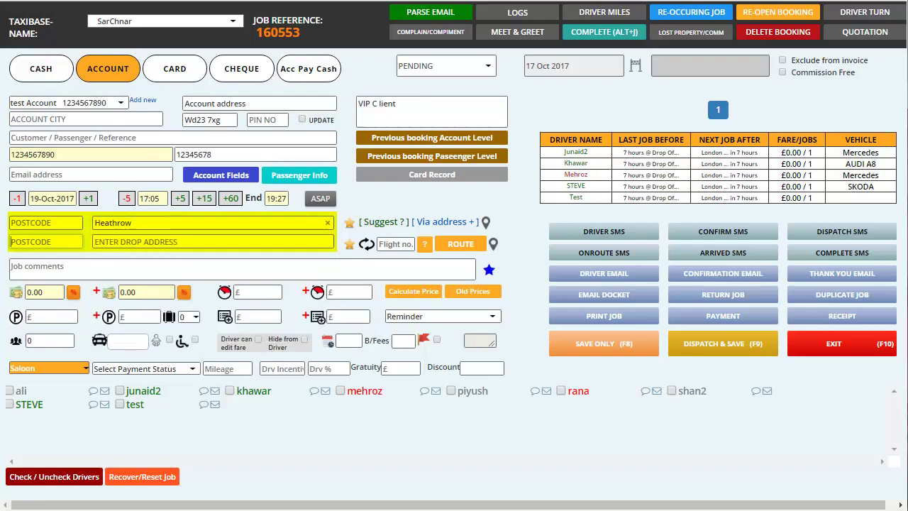
text(HP9 2NB)
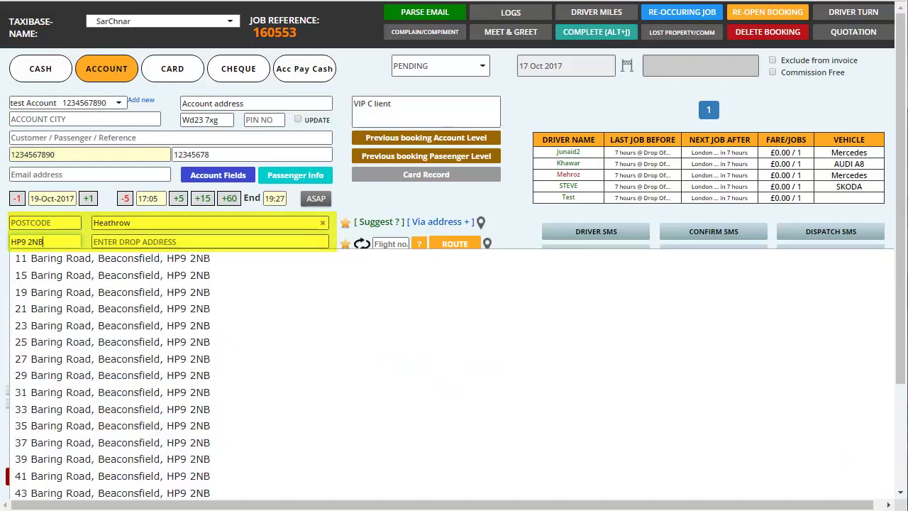
scroll(453, 270, down, 2)
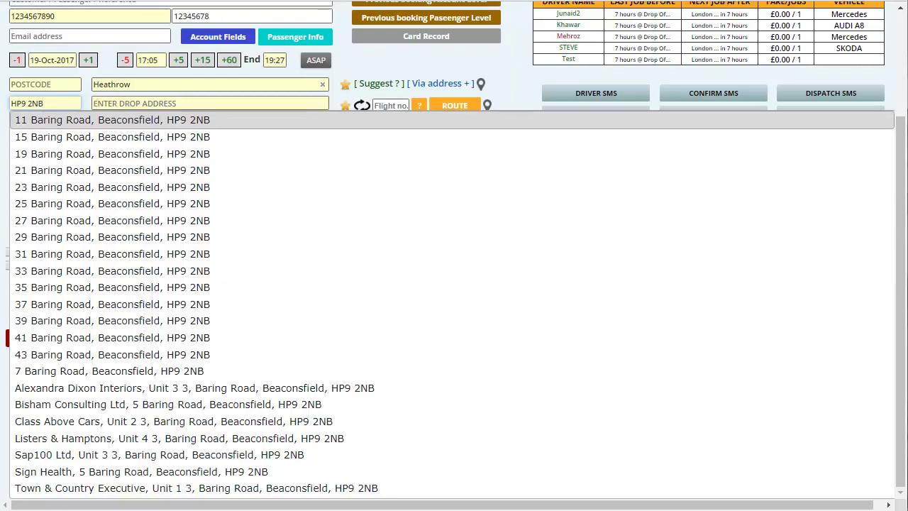
click(112, 120)
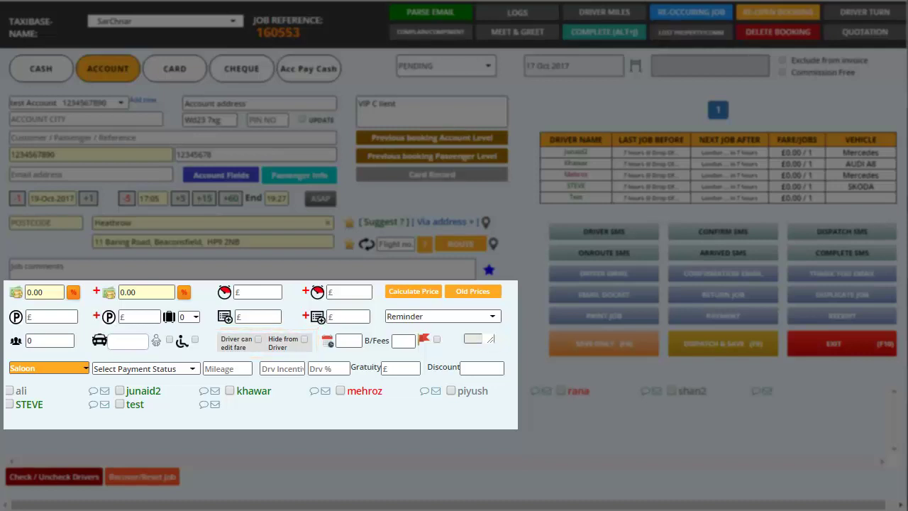
View the booking logs and the complaint and compliment communications form
click(436, 339)
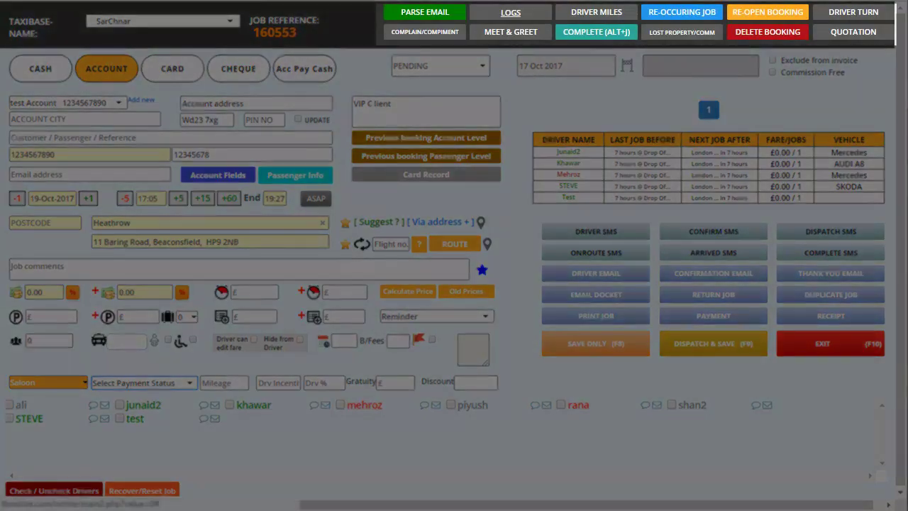
click(510, 13)
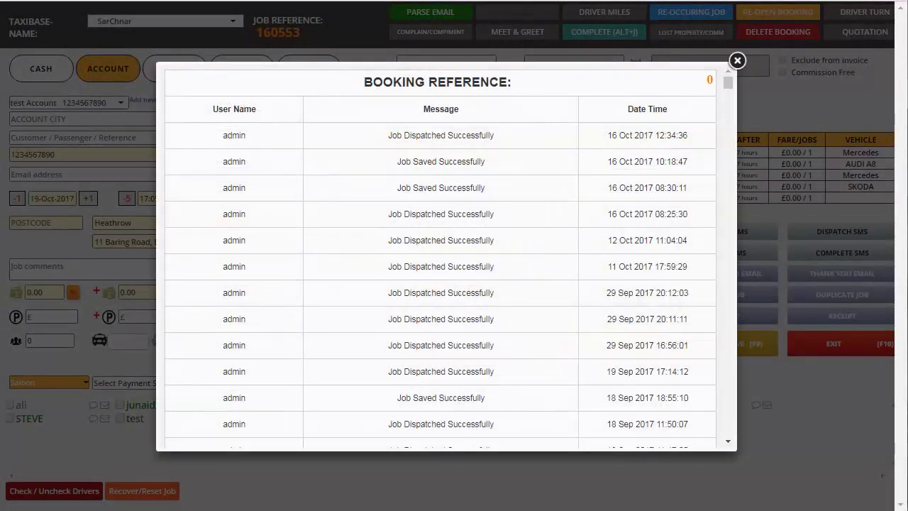
key(Escape)
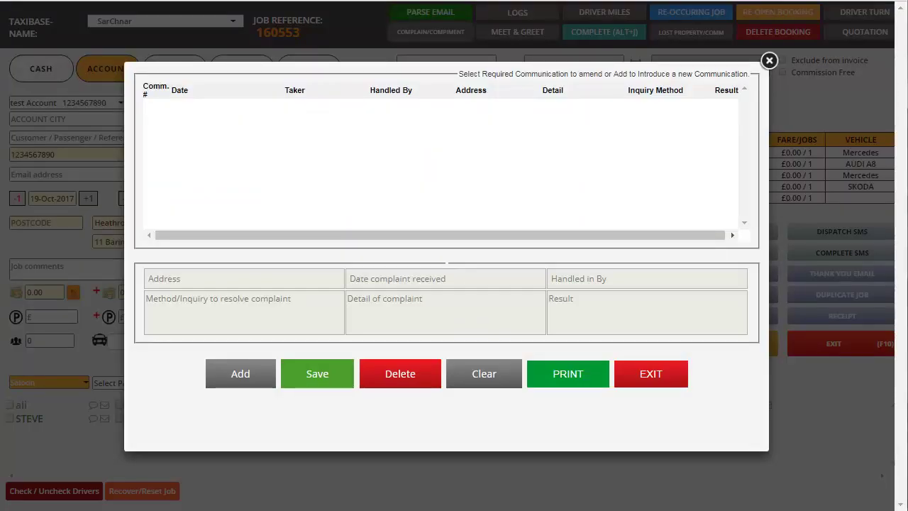
key(Escape)
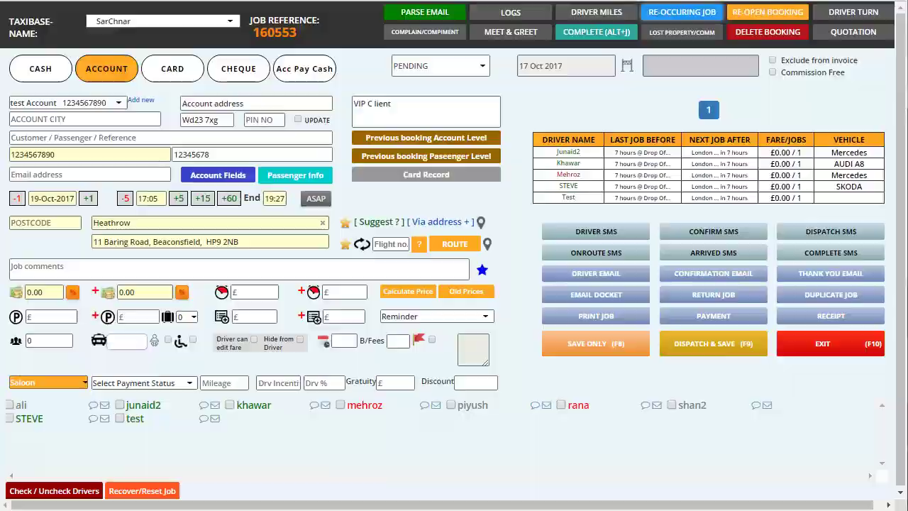
Examine the recurring job settings and the available booking status options
click(681, 12)
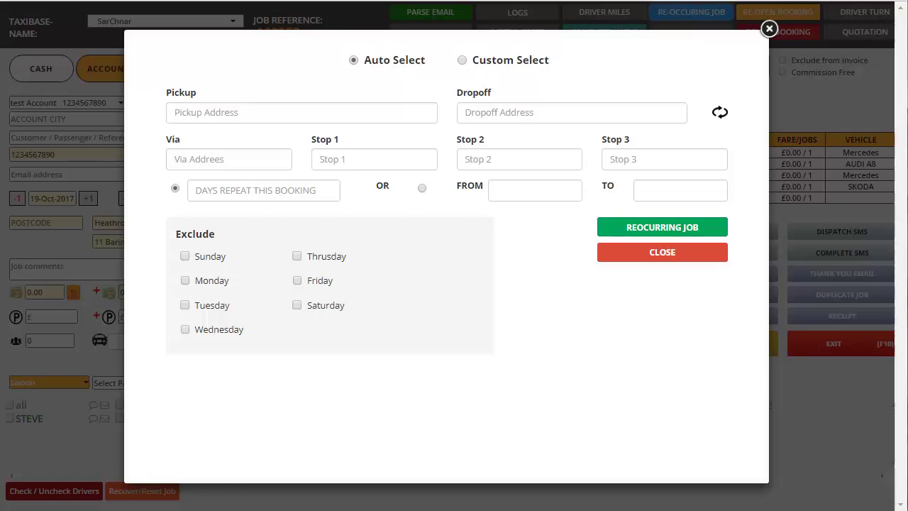
key(Escape)
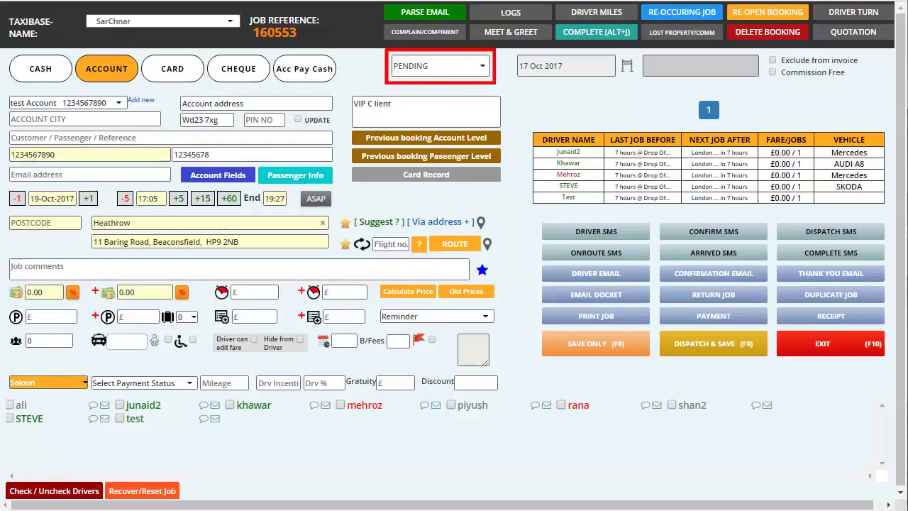
click(440, 66)
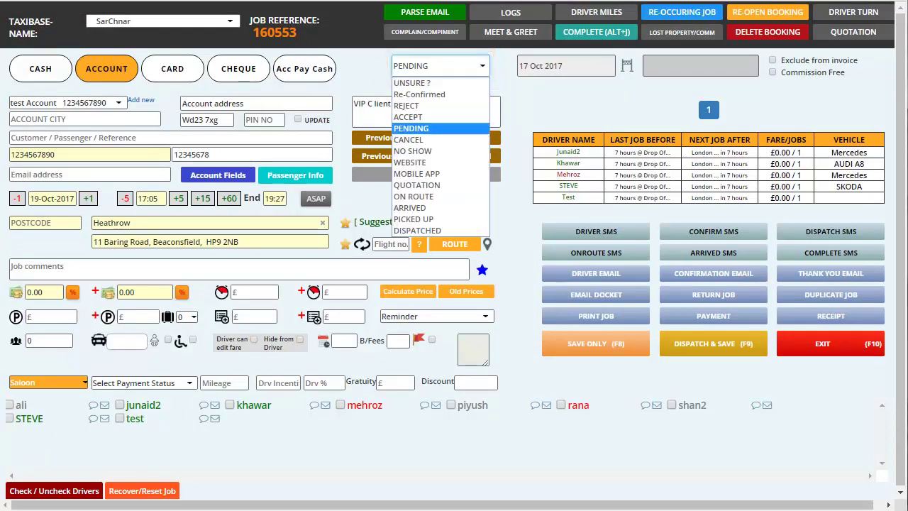
key(Escape)
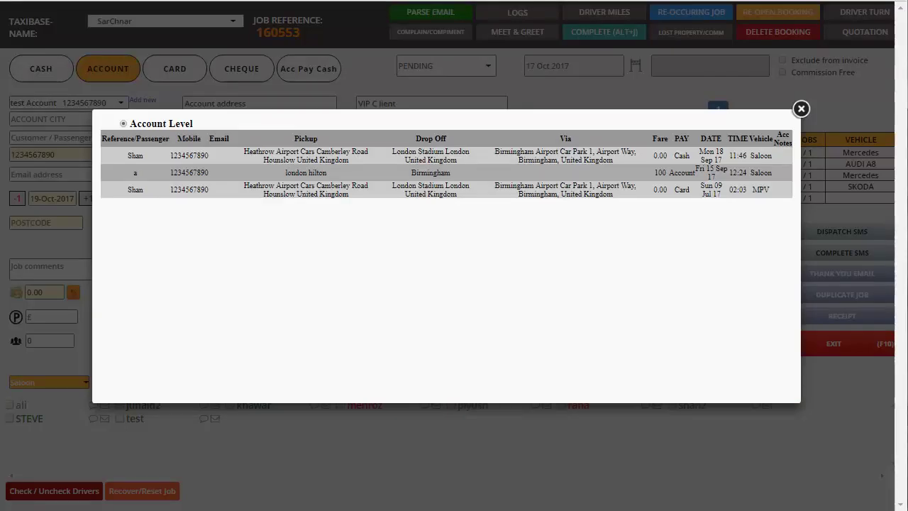
Reuse the account's previous Heathrow Airport Cars to London Stadium booking and enter "VIP Client" in the account notes
click(327, 190)
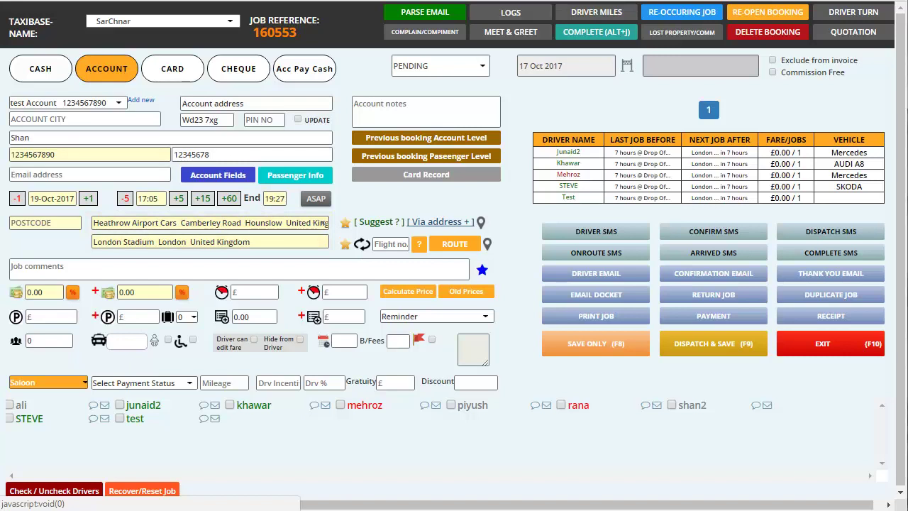
text(VIP Client)
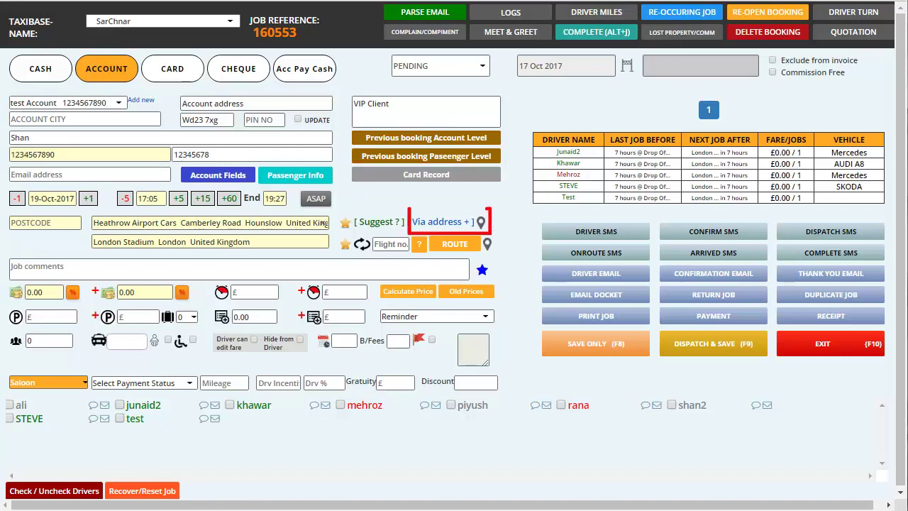
Open the booking's via addresses and save Birmingham Airport Car Park 1 as the via stop
click(441, 221)
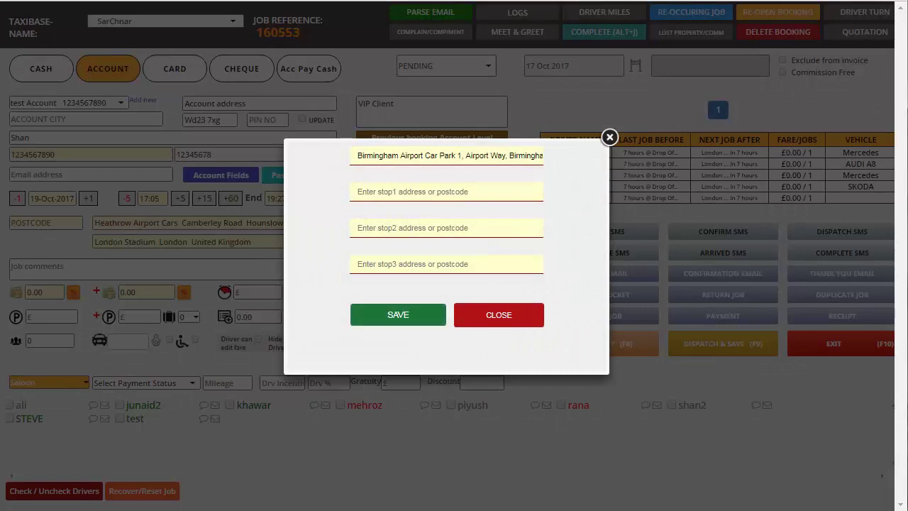
click(397, 314)
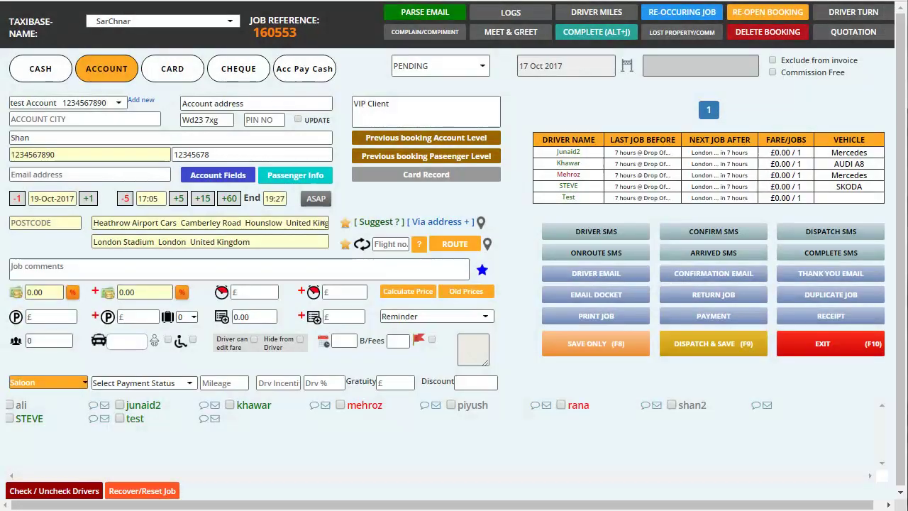